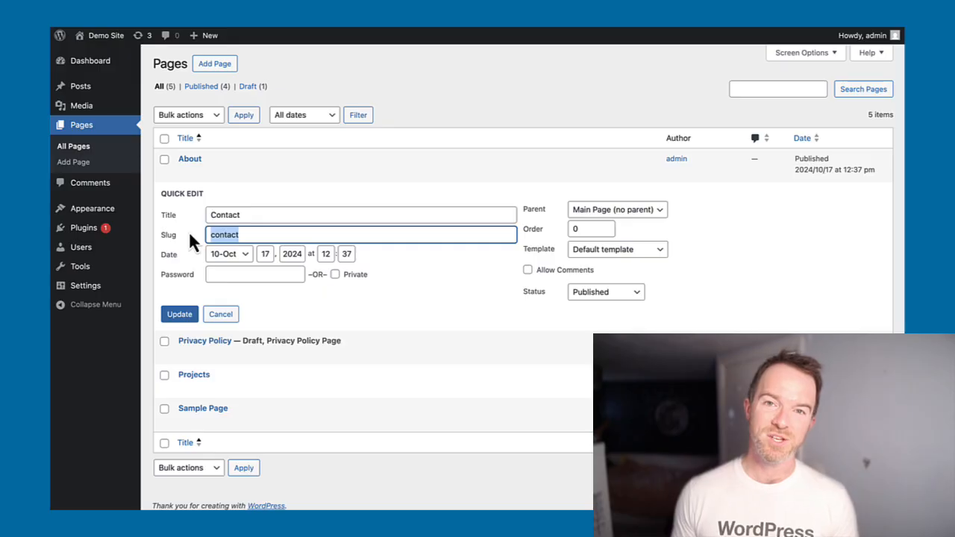
Step: Replace the Contact page's slug with get-in-touch, update the page, and follow the Contact link on the site
text(get-)
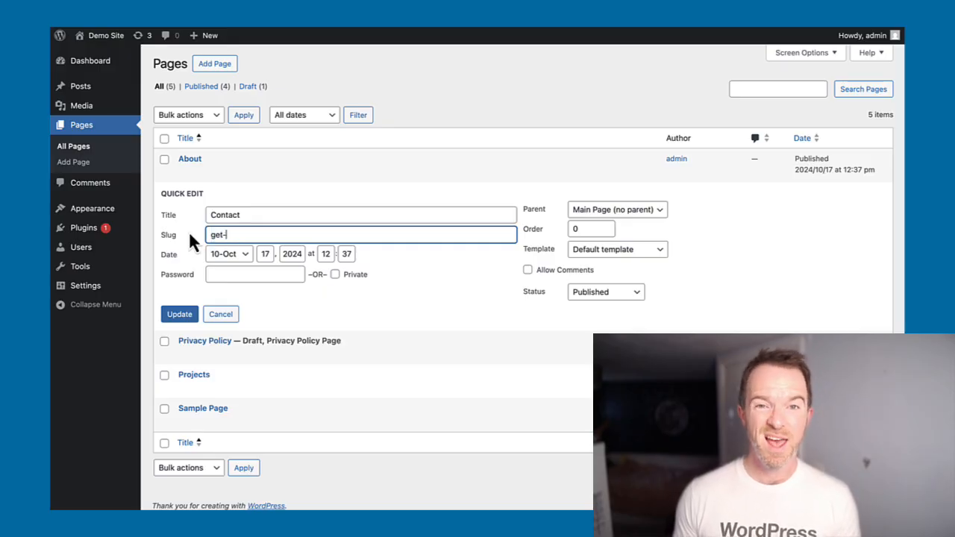
text(in-cont)
key(BackSpace)
key(BackSpace)
key(BackSpace)
key(BackSpace)
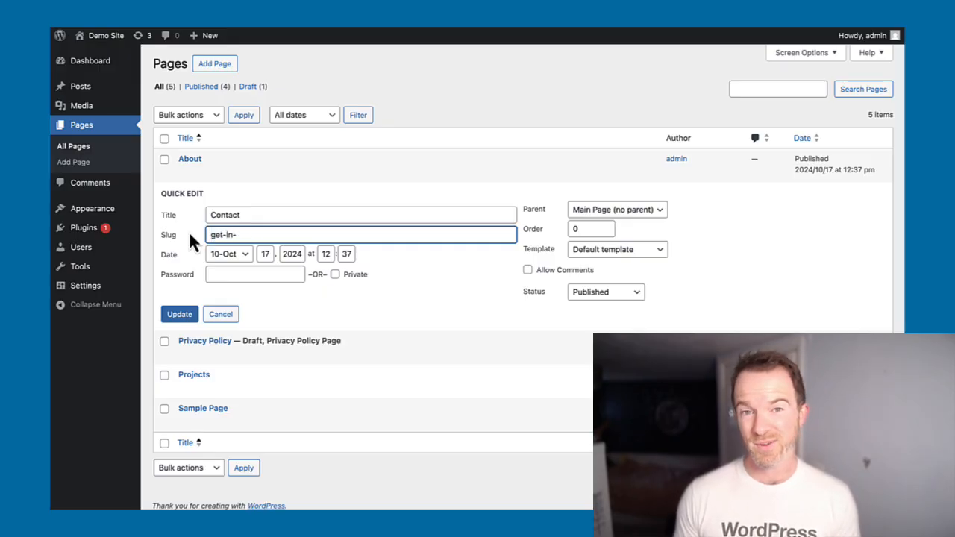
text(touch)
click(181, 317)
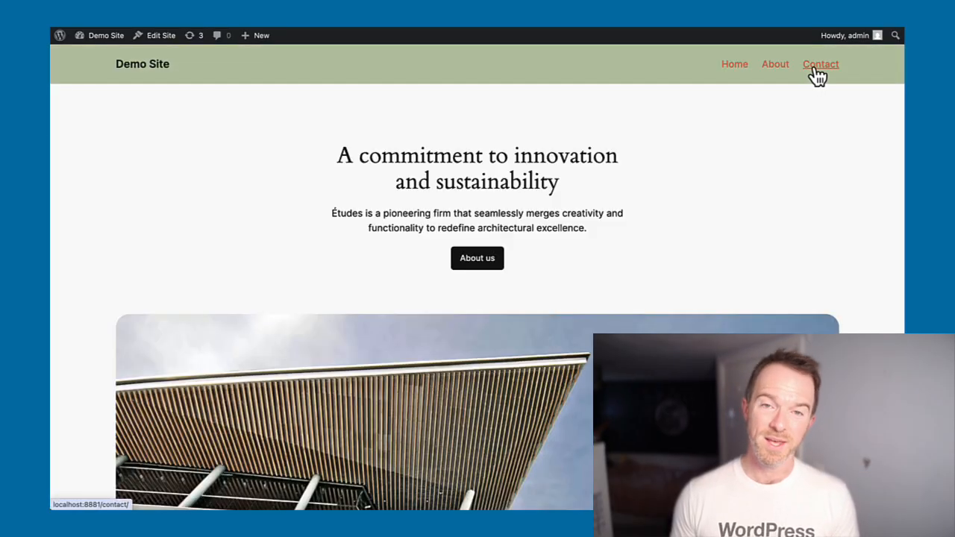
click(819, 75)
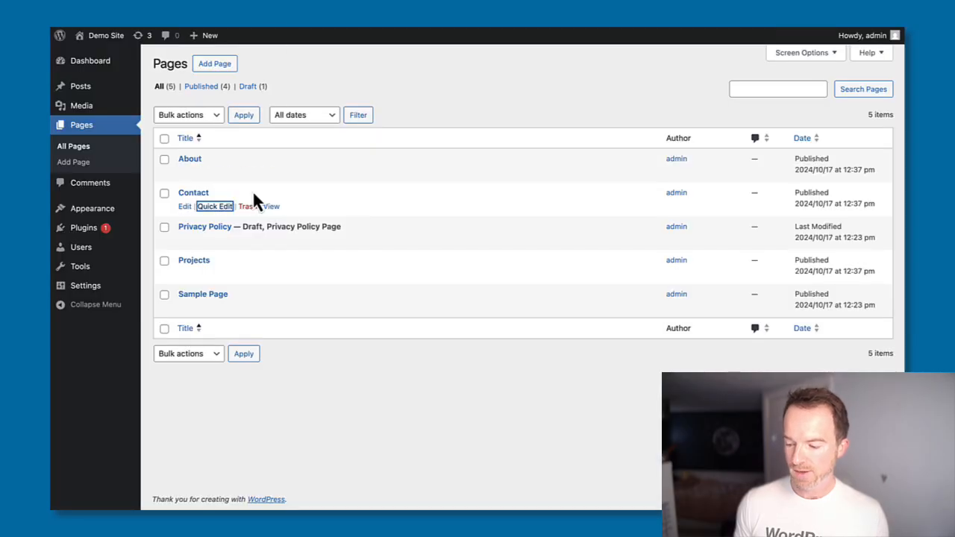
Step: Quick-edit the Contact page to use the slug get-in-touch, update it, and test the Contact link in the site header
click(224, 207)
drag(252, 234, 214, 234)
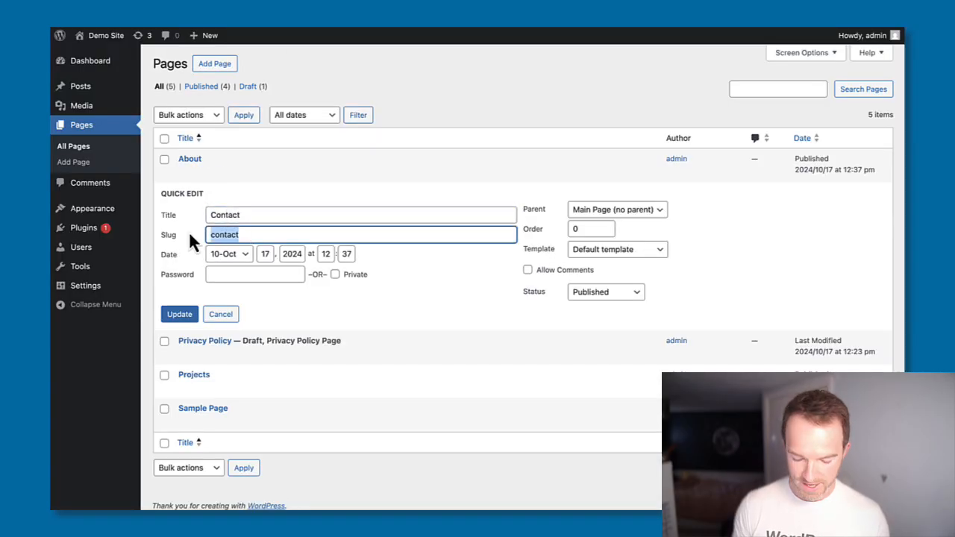
text(get-in-)
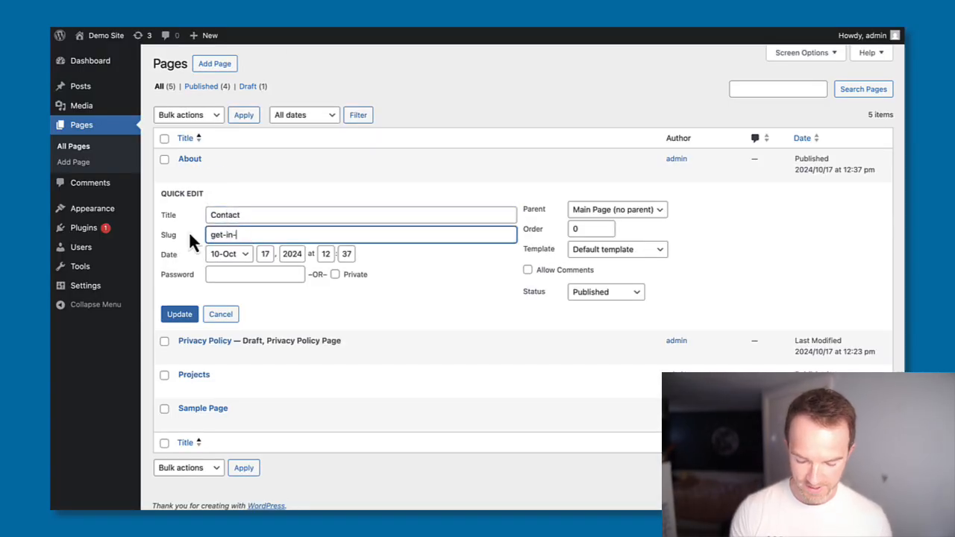
text(about)
key(BackSpace)
key(BackSpace)
key(BackSpace)
key(BackSpace)
key(BackSpace)
text(touc)
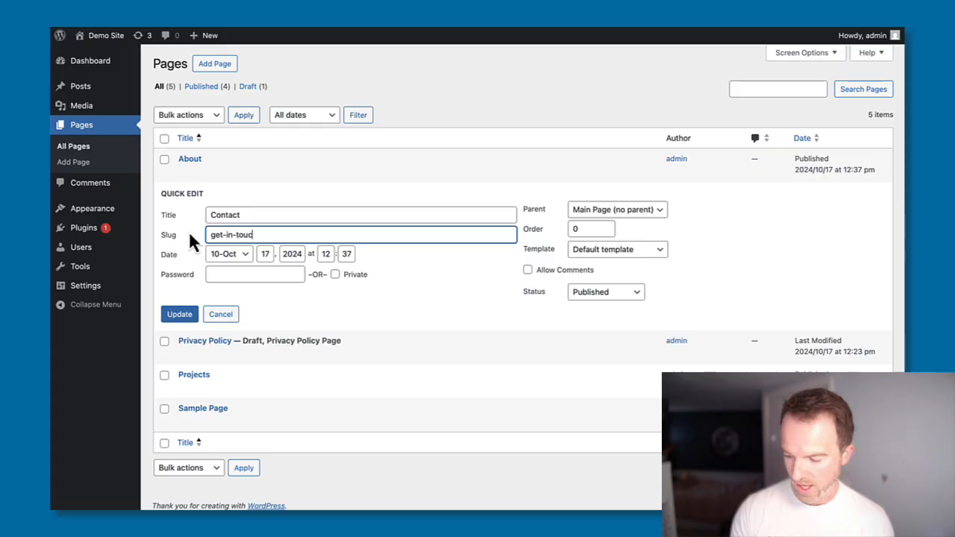
text(h)
click(183, 316)
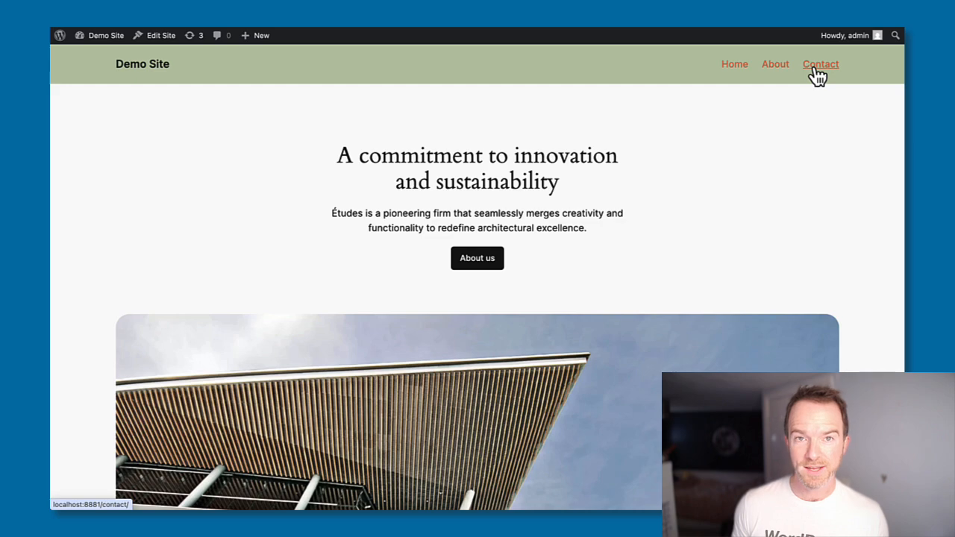
click(819, 75)
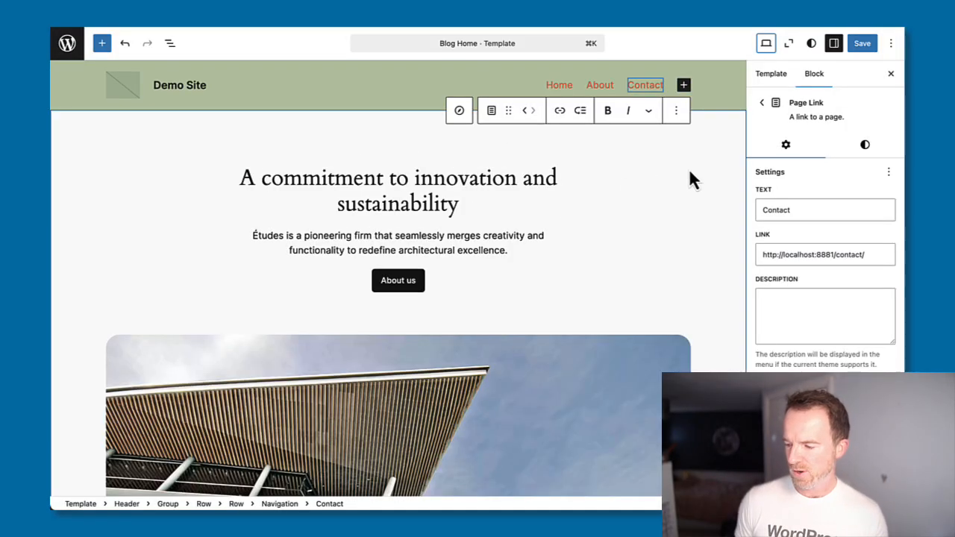
Step: Add a new link to the header navigation in the Blog Home template and point it to the About page
click(685, 86)
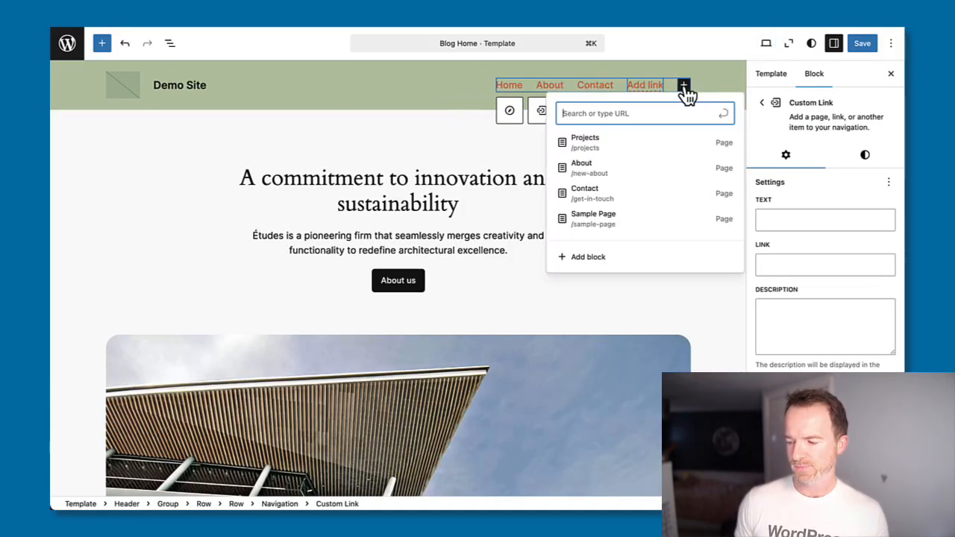
click(586, 165)
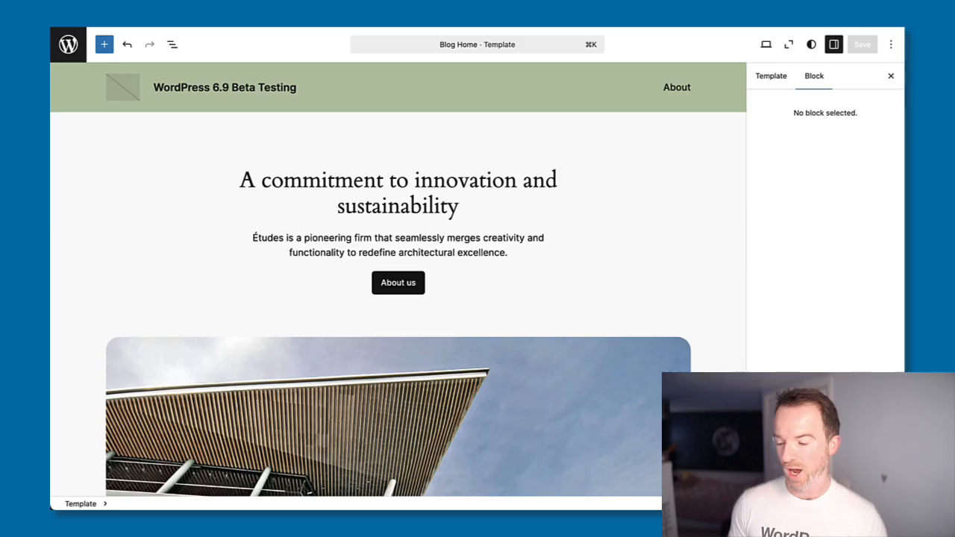
Step: Add a Contact page link after About in the header navigation of the WordPress 6.9 test site and save the template
click(683, 92)
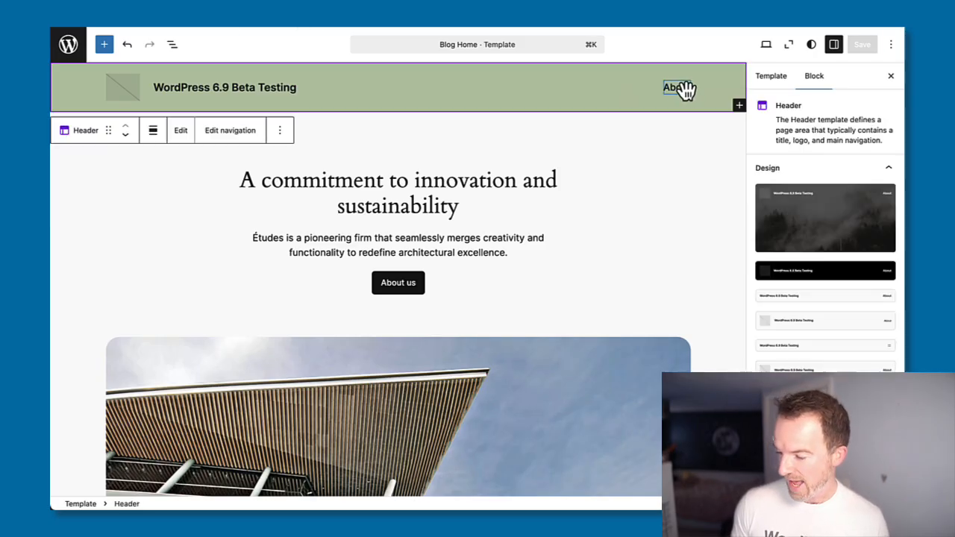
click(684, 91)
click(684, 89)
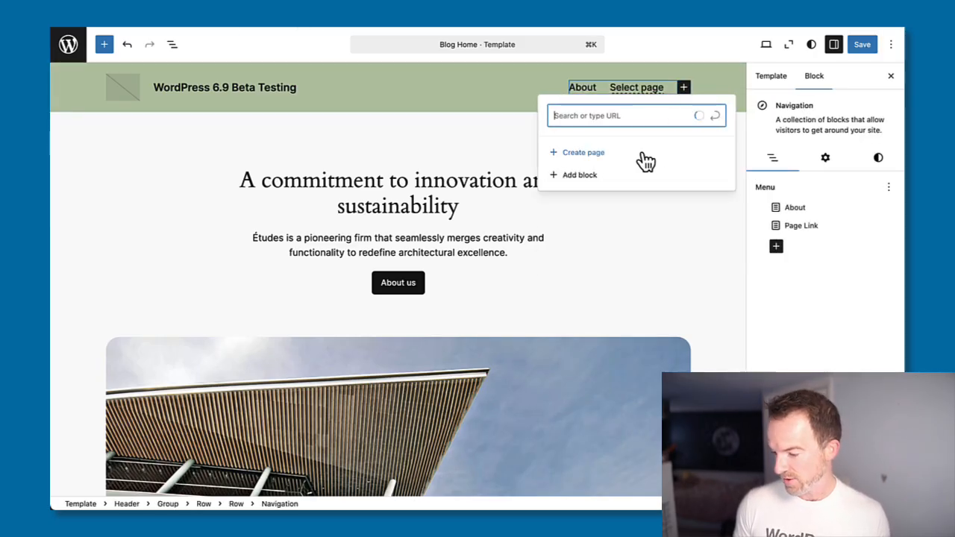
click(576, 141)
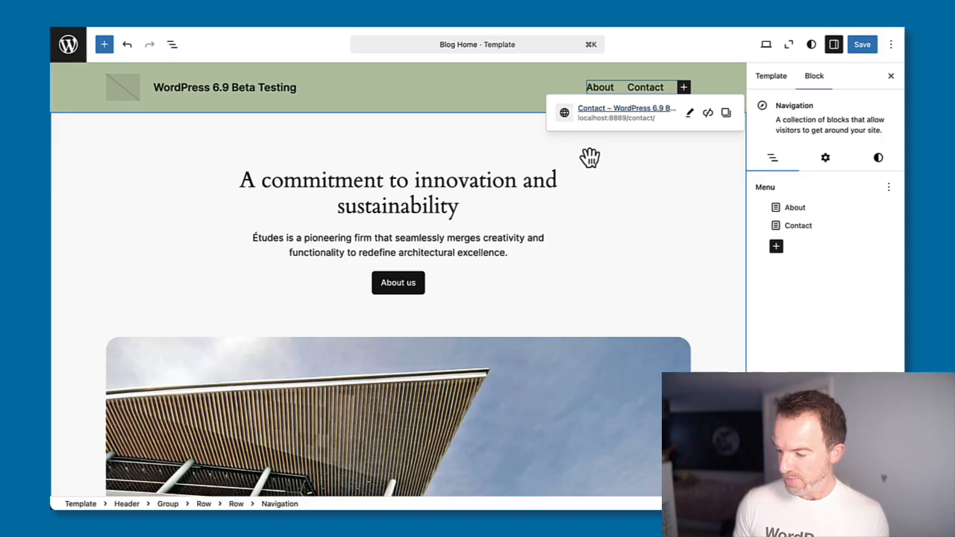
click(863, 51)
click(863, 47)
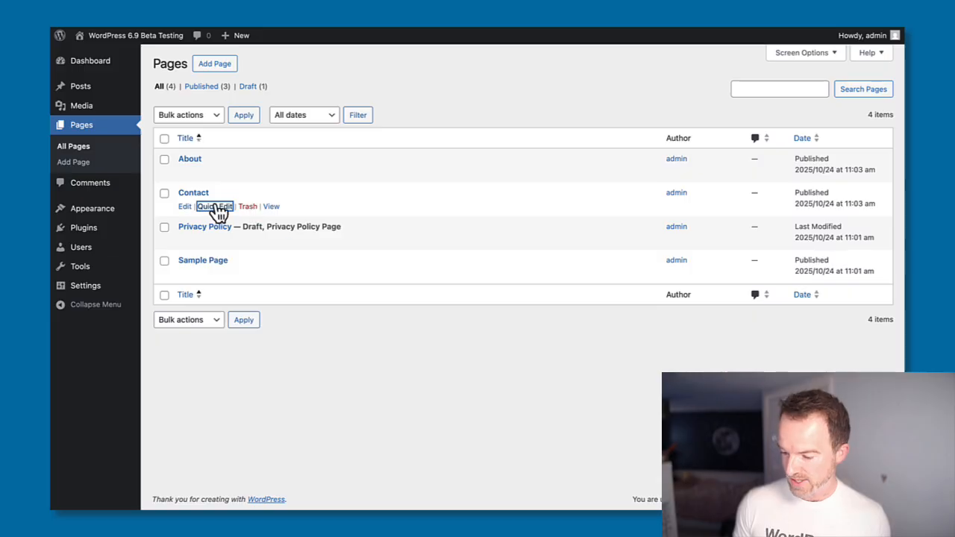
Step: Change the Contact page's slug to get-in-touch through Quick Edit on the 6.9 test site and update the page
click(217, 207)
drag(240, 235, 180, 231)
text(get)
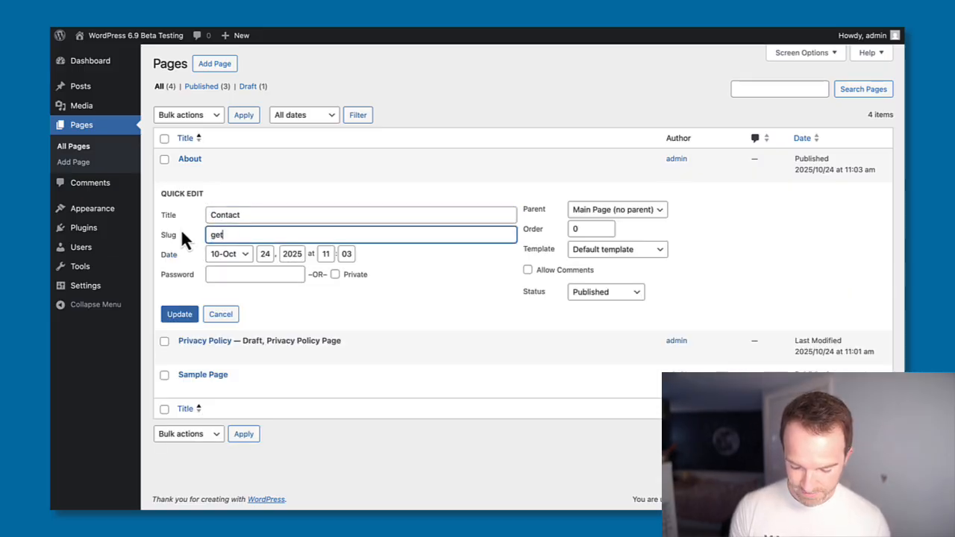
text(-in-touch)
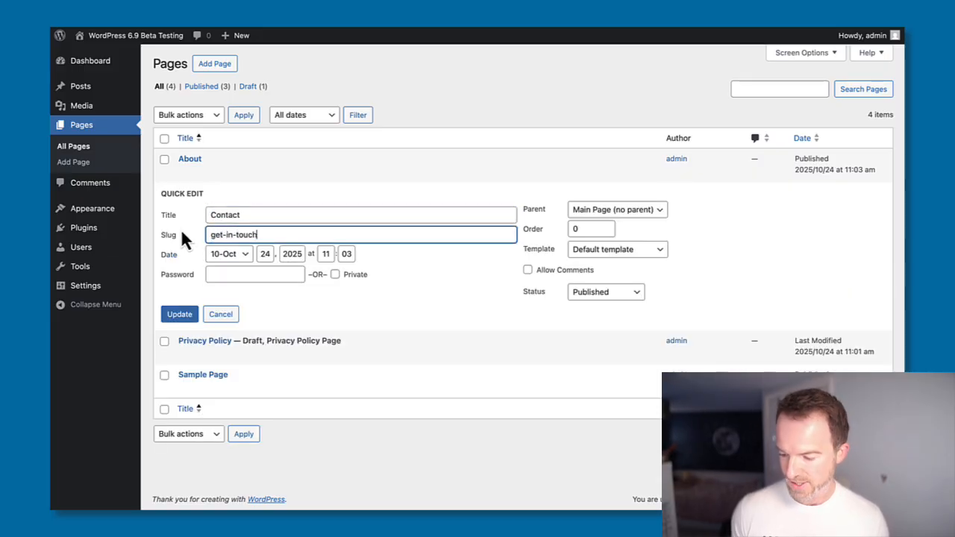
click(183, 317)
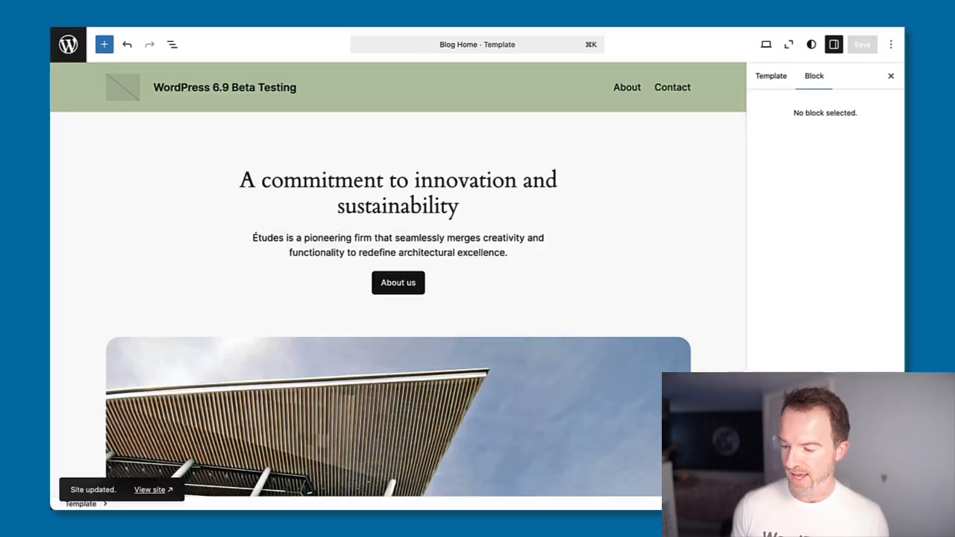
Step: View the live site from the template editor and follow the Contact link in the header navigation
click(766, 47)
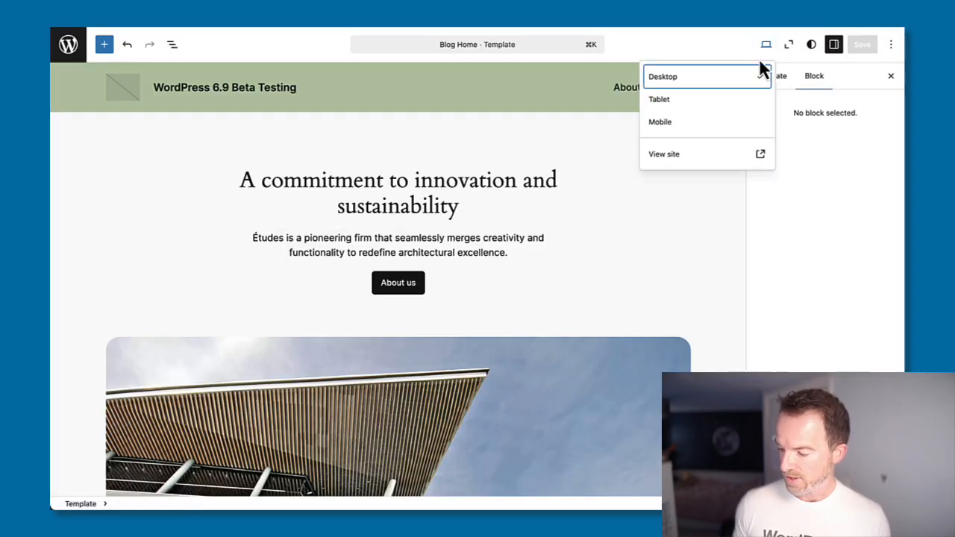
click(712, 160)
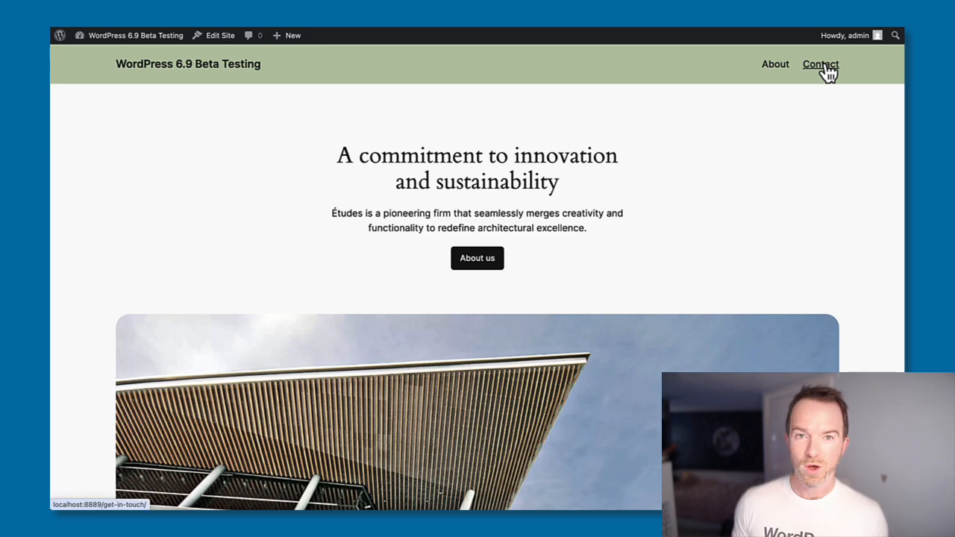
click(826, 67)
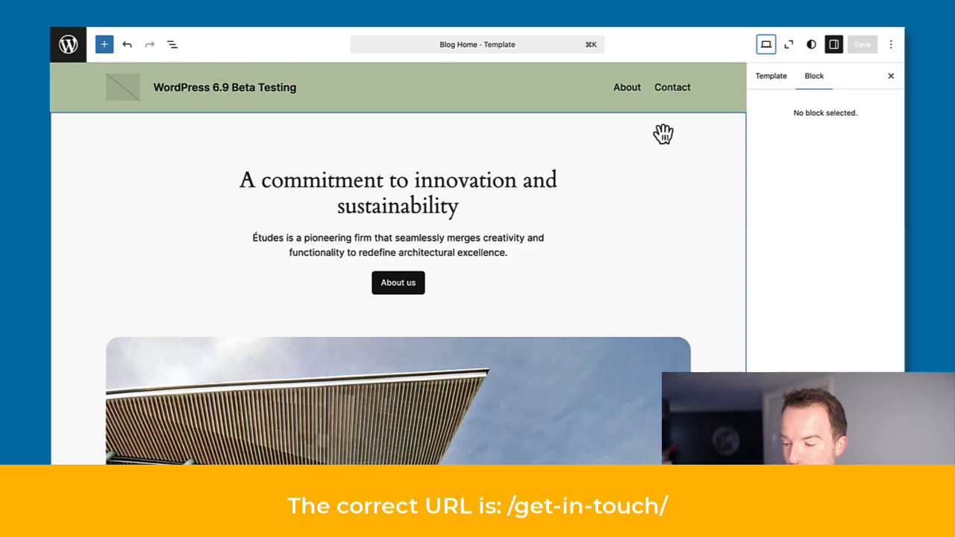
Step: Open the Contact navigation link for editing in the template and examine its URL field and the note beneath it
click(677, 91)
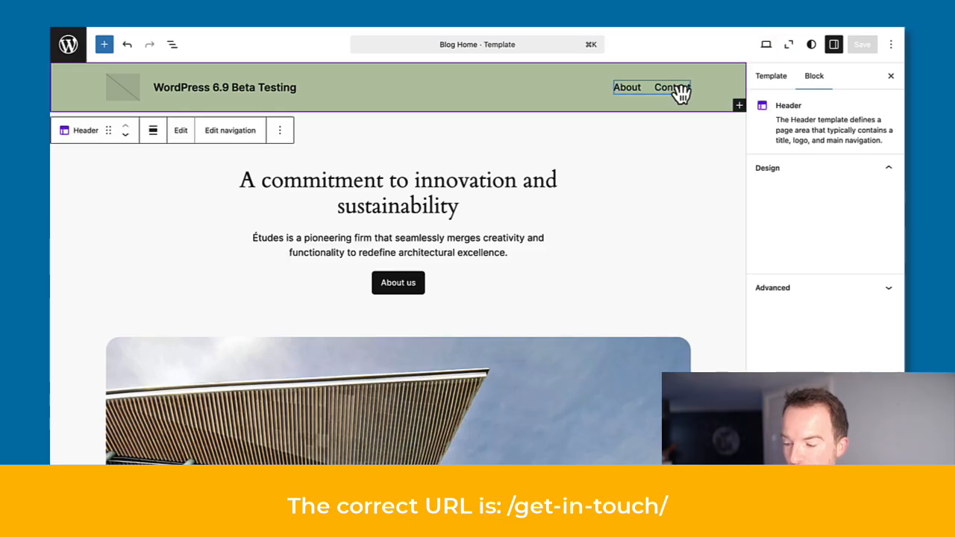
click(669, 93)
click(656, 88)
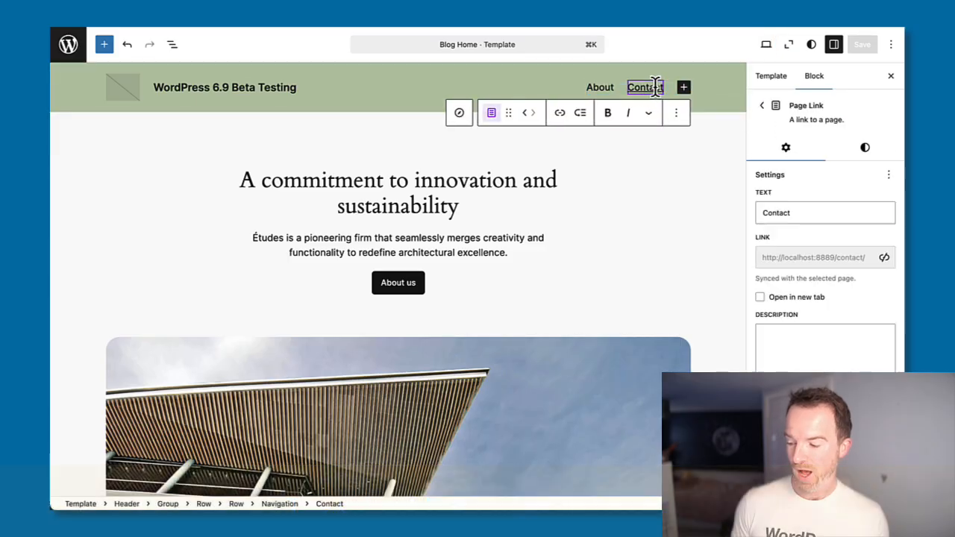
click(561, 116)
click(691, 112)
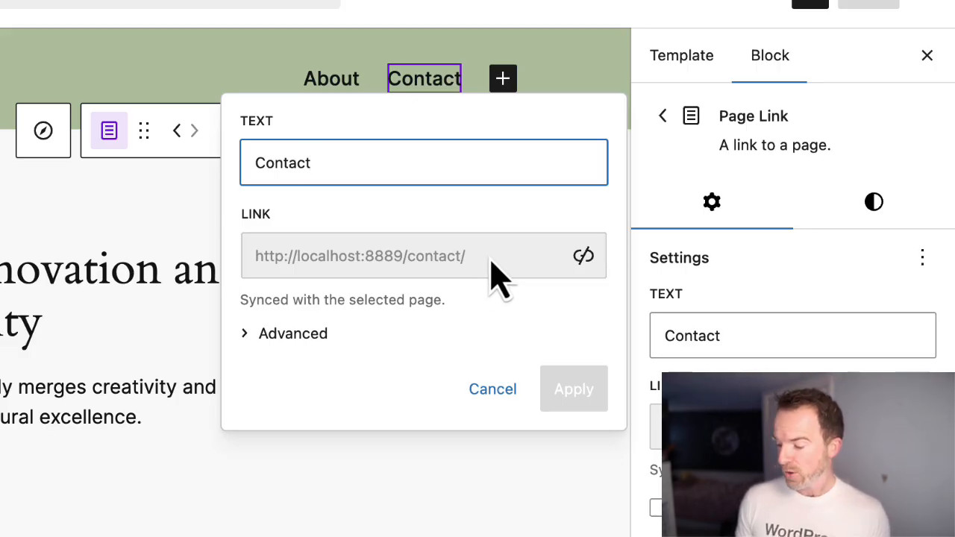
drag(492, 261, 256, 256)
click(314, 262)
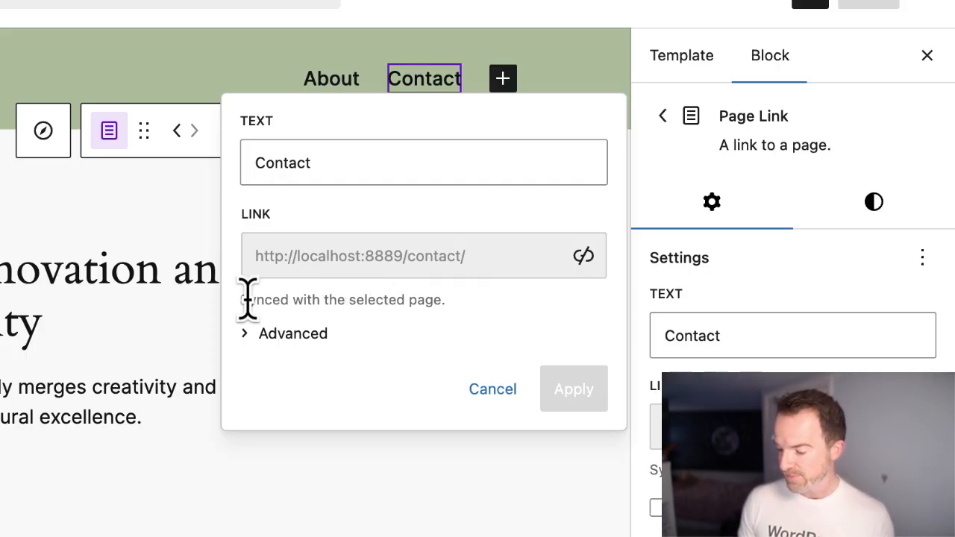
drag(248, 300, 422, 302)
click(431, 306)
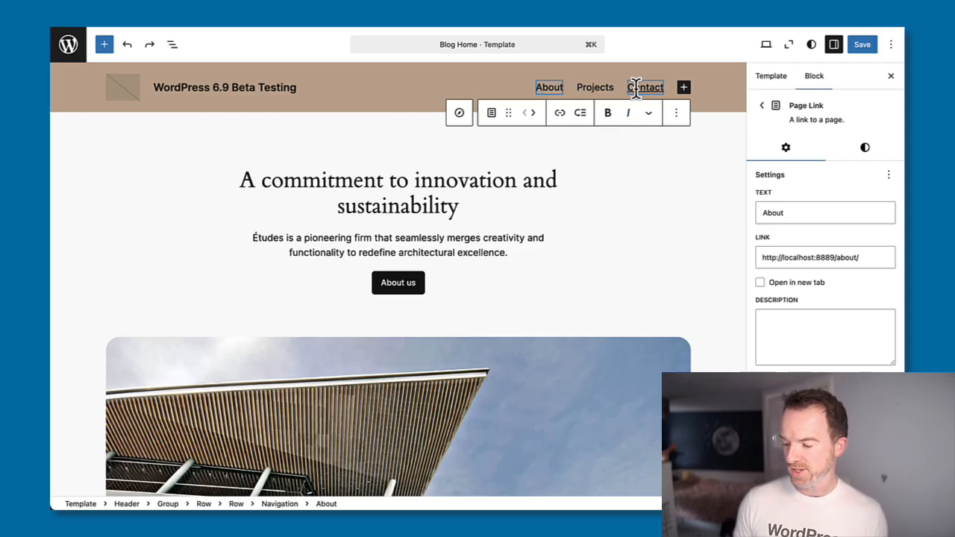
Step: Inspect the link settings of the Projects and Contact items in the header navigation
click(581, 86)
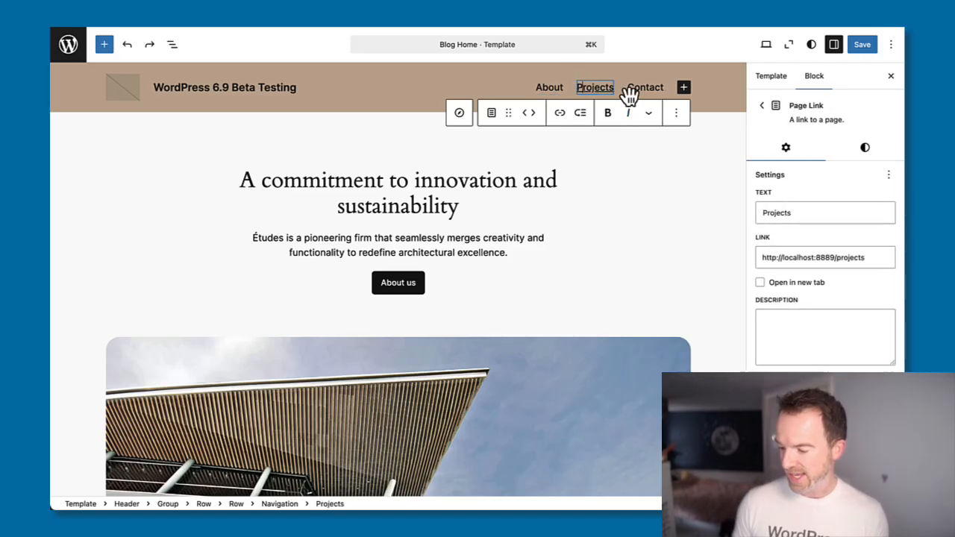
click(651, 87)
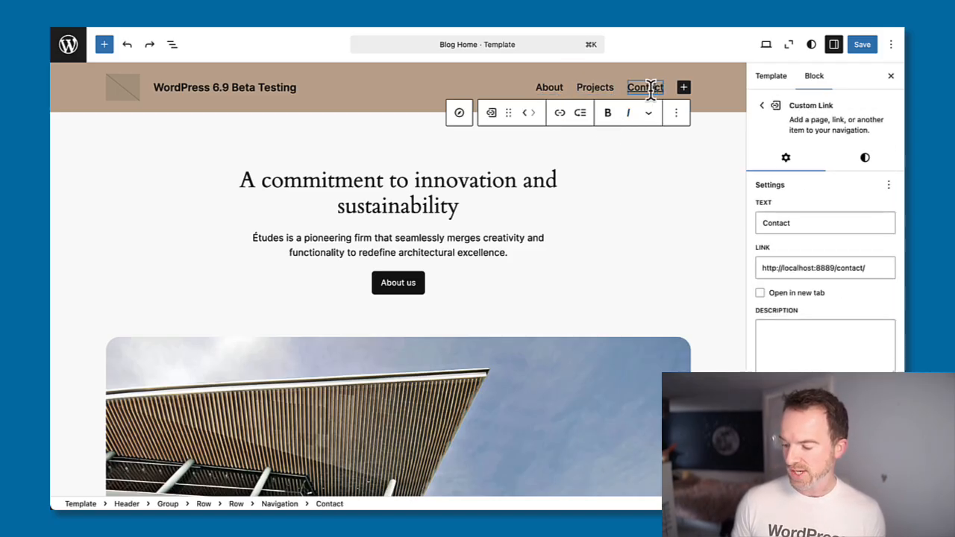
Step: Clear the About navigation item's custom URL, search for About, and relink the item to the About page
click(549, 87)
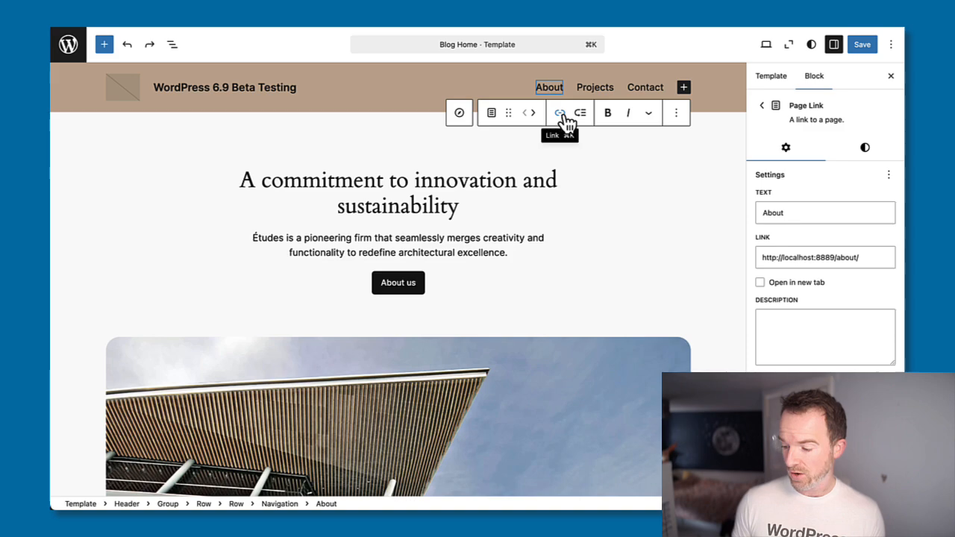
click(562, 115)
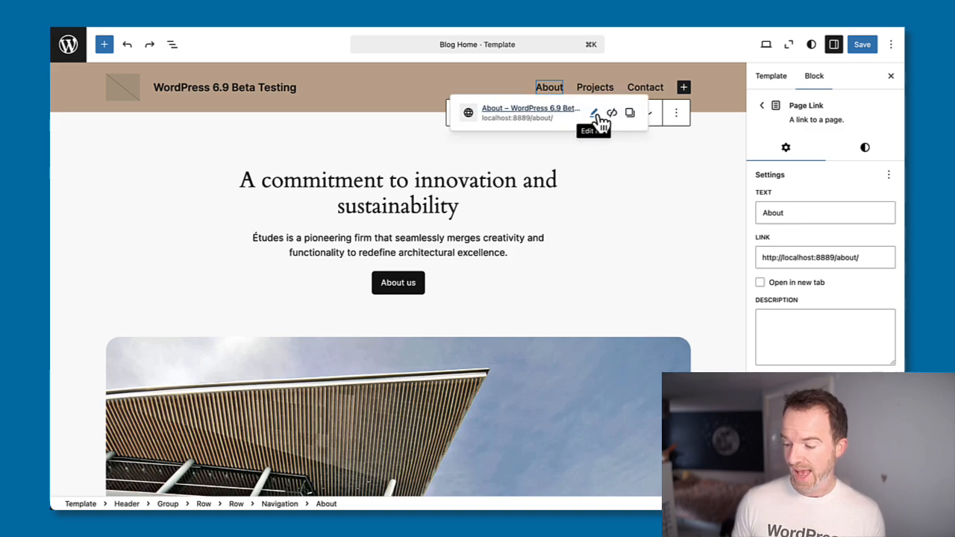
click(595, 114)
click(586, 173)
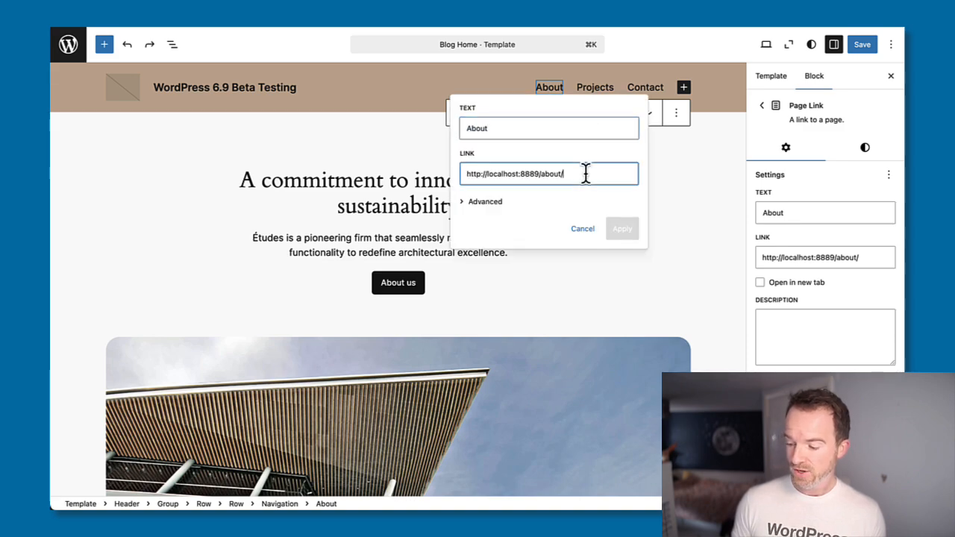
drag(586, 173, 452, 164)
key(BackSpace)
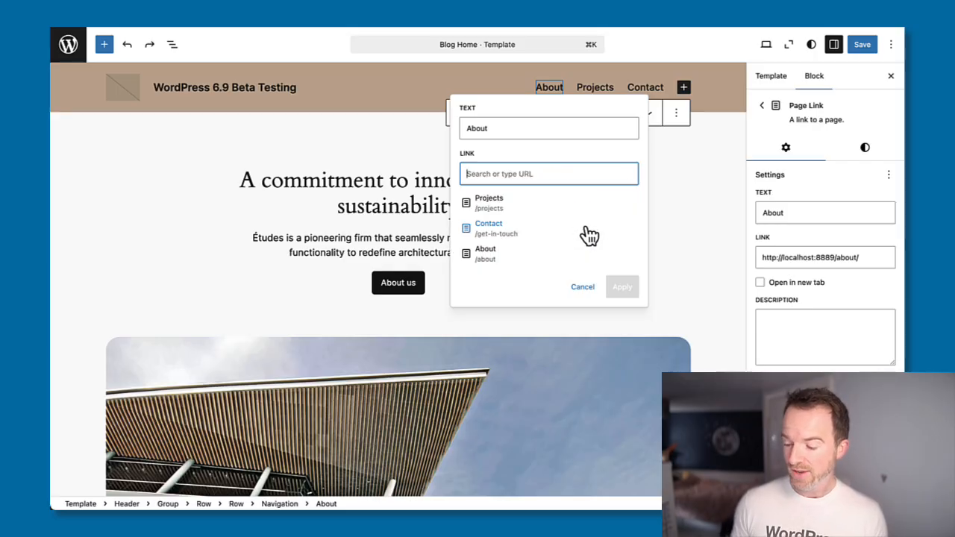
text(Abou)
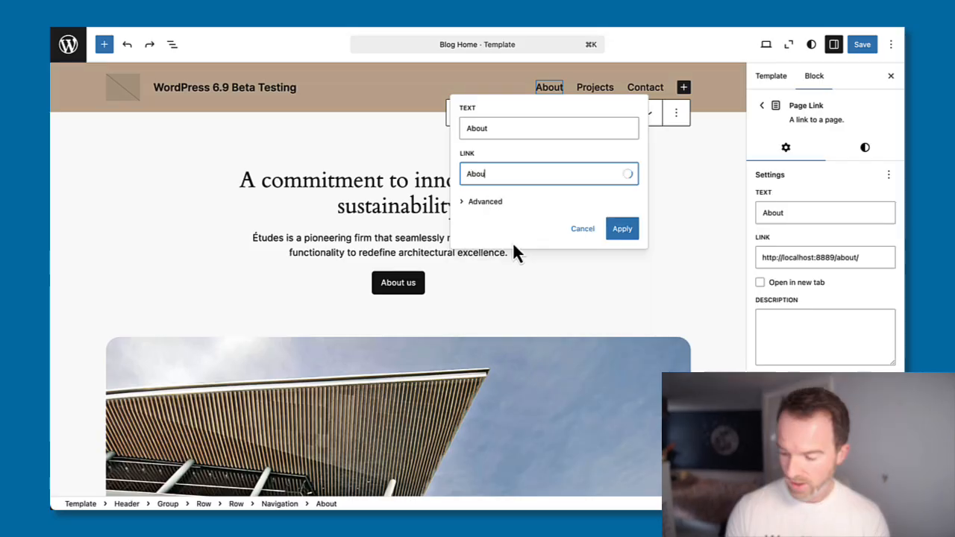
text(t)
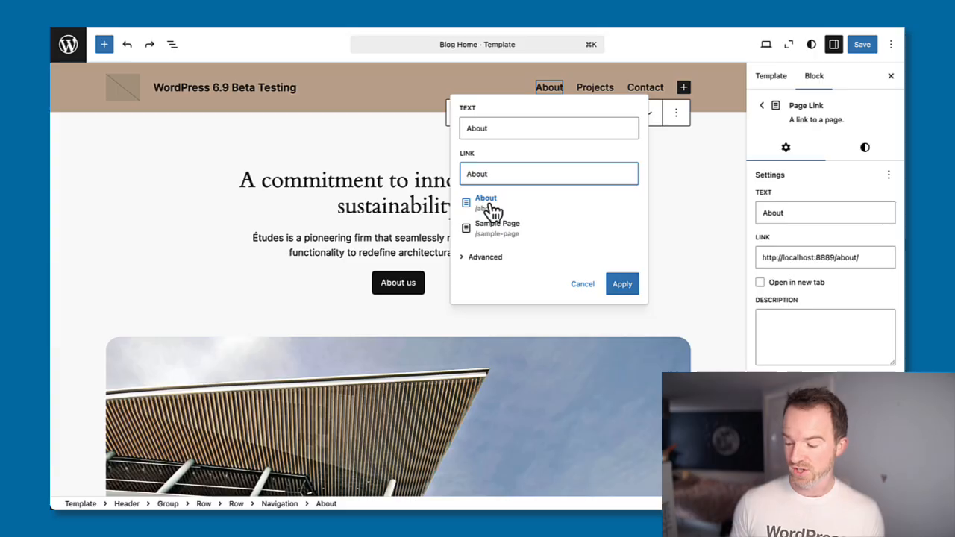
click(489, 207)
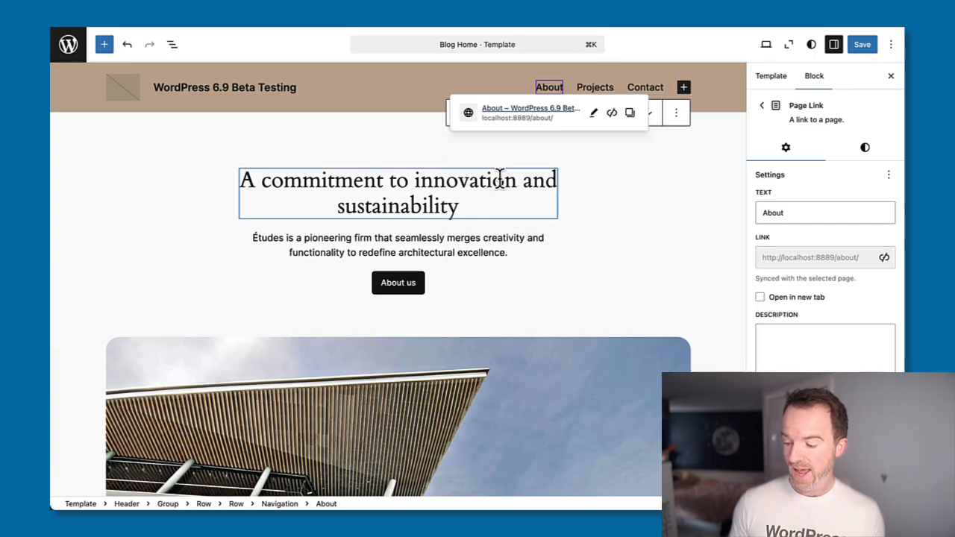
Step: Open the relinked About navigation item for editing and examine its URL field and the sync note beneath it
click(593, 114)
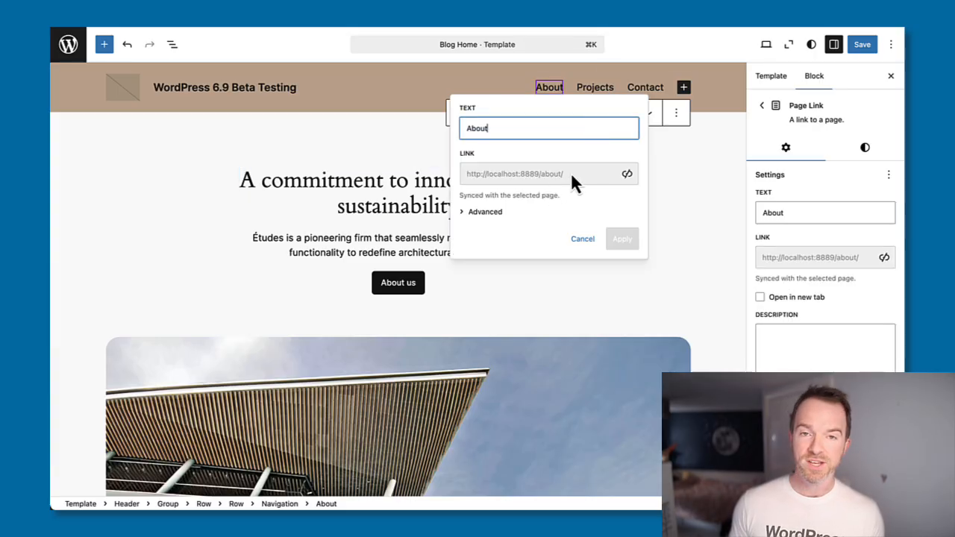
drag(568, 173, 543, 174)
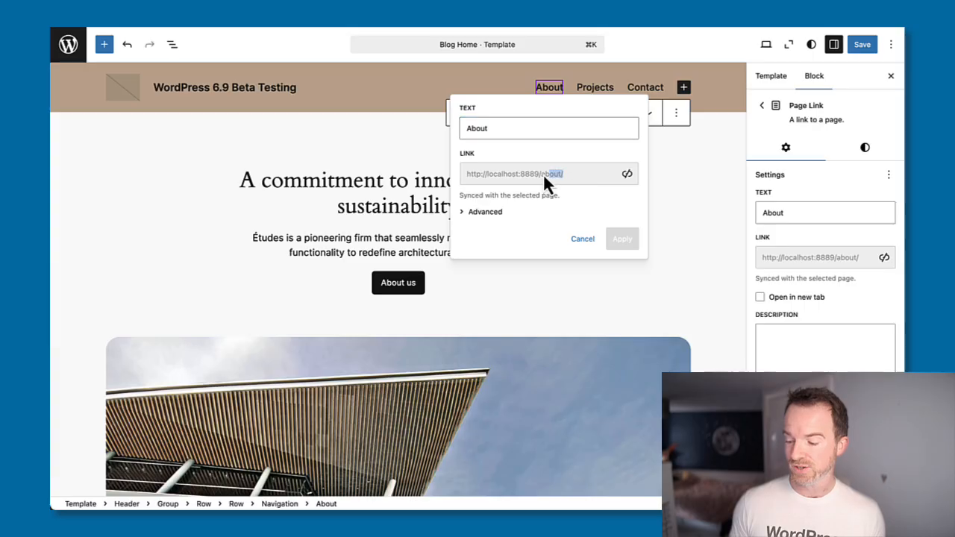
click(536, 201)
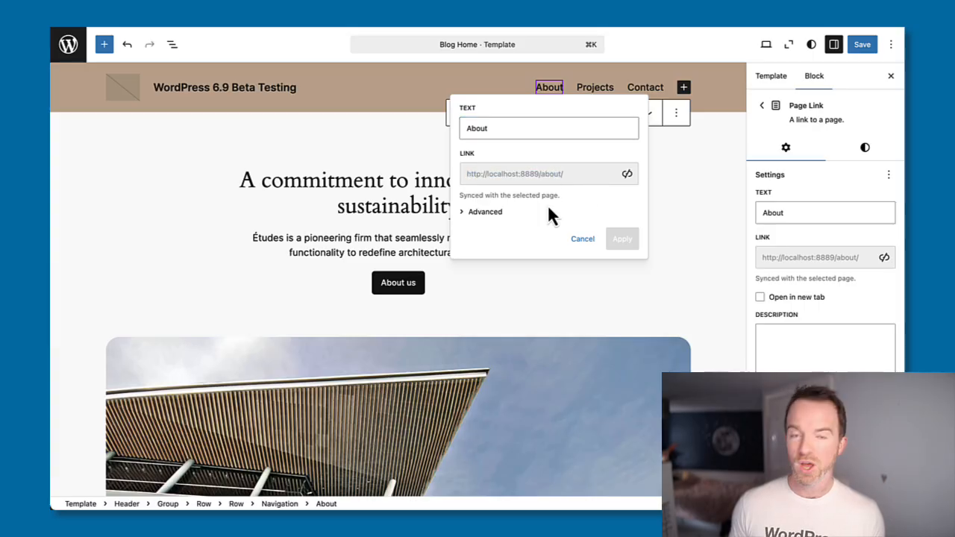
Step: Replace the Projects navigation item's custom URL with the Projects page found by searching for Project, and save the Navigation menu change
click(590, 88)
click(561, 119)
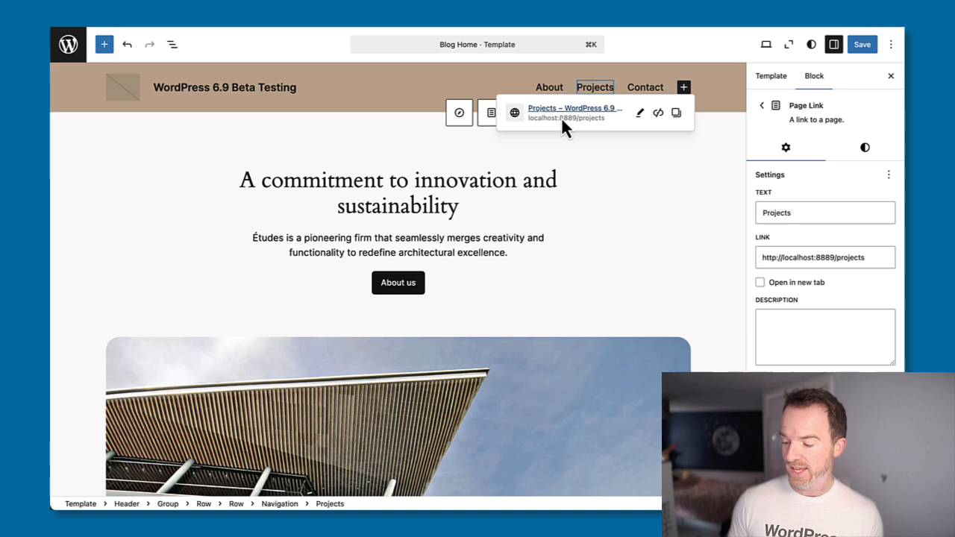
click(641, 114)
drag(612, 177, 452, 174)
key(BackSpace)
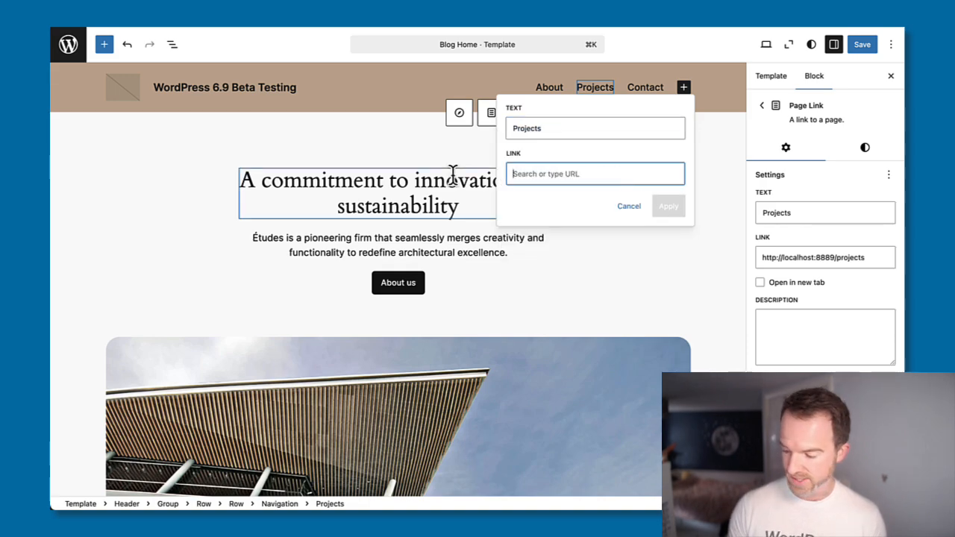
text(Project)
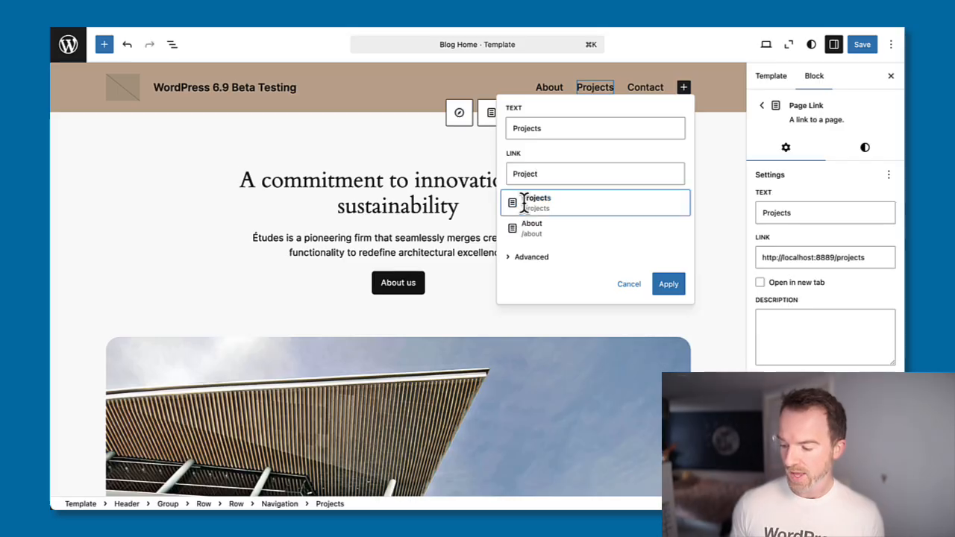
click(522, 207)
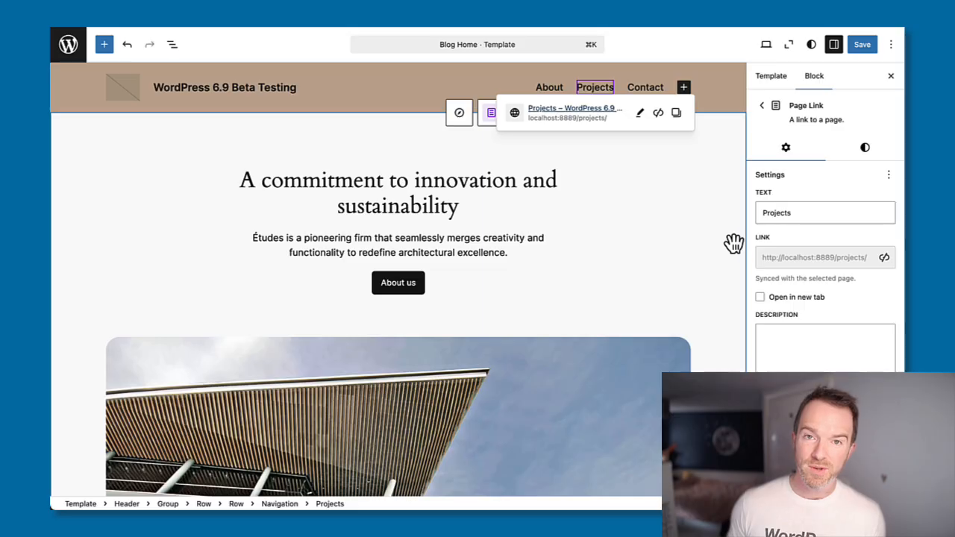
click(864, 48)
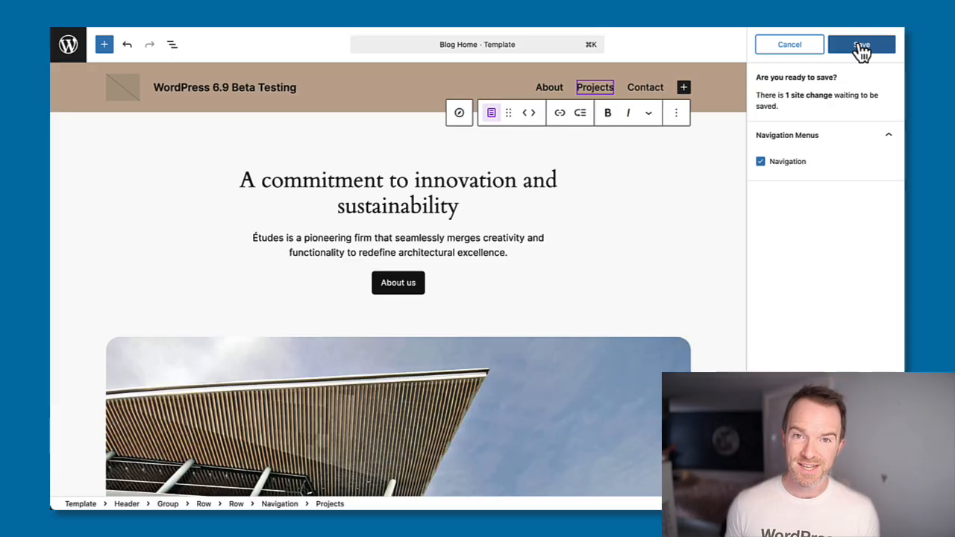
click(862, 48)
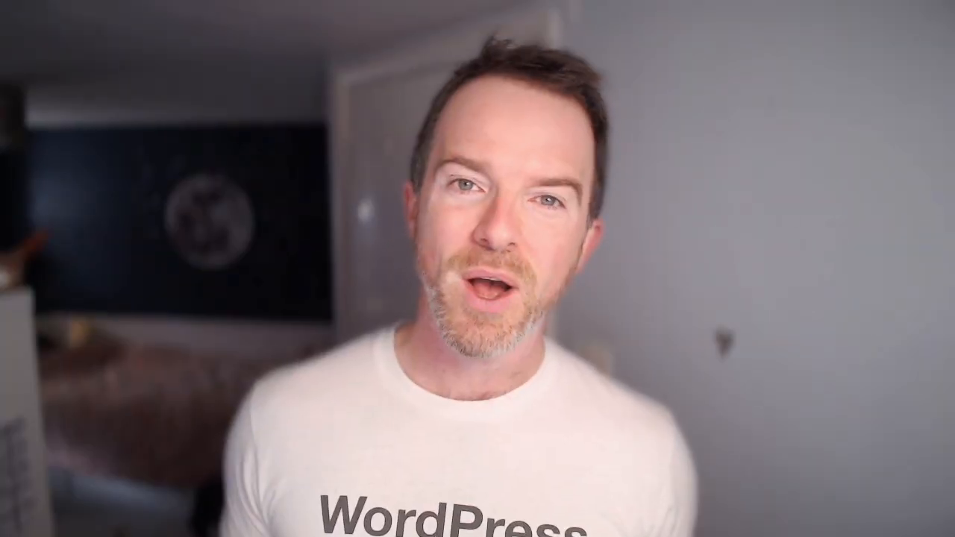